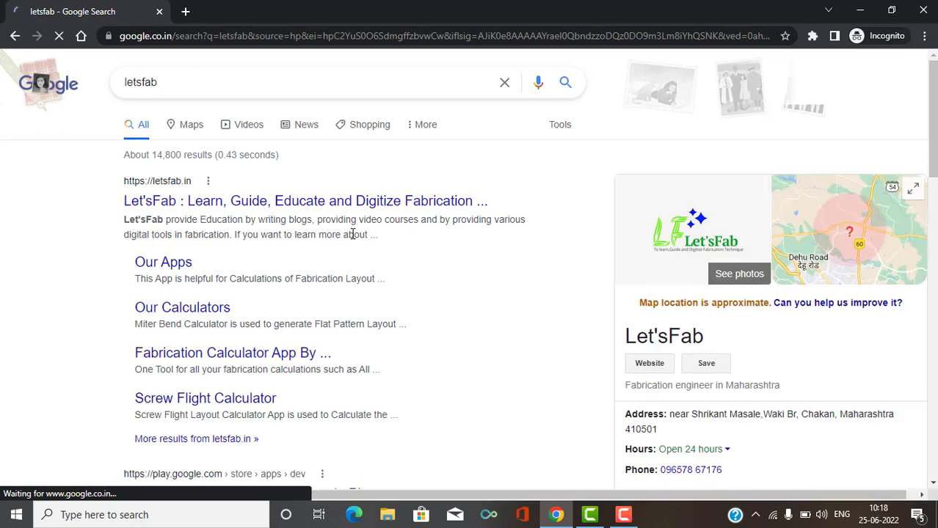
Open the Flange Hole Calculator from the calculators page of the Let'sFab website and collapse the advertisement banner.
left_click(279, 209)
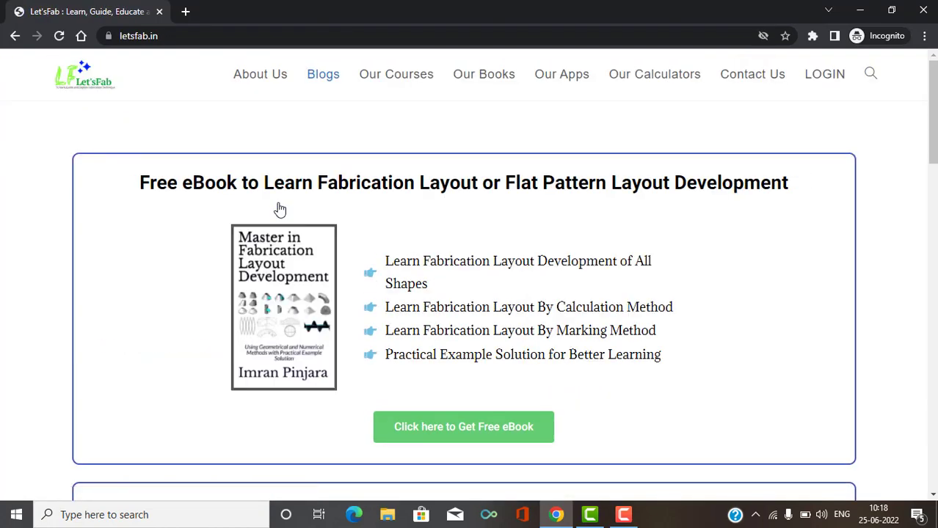
left_click(670, 83)
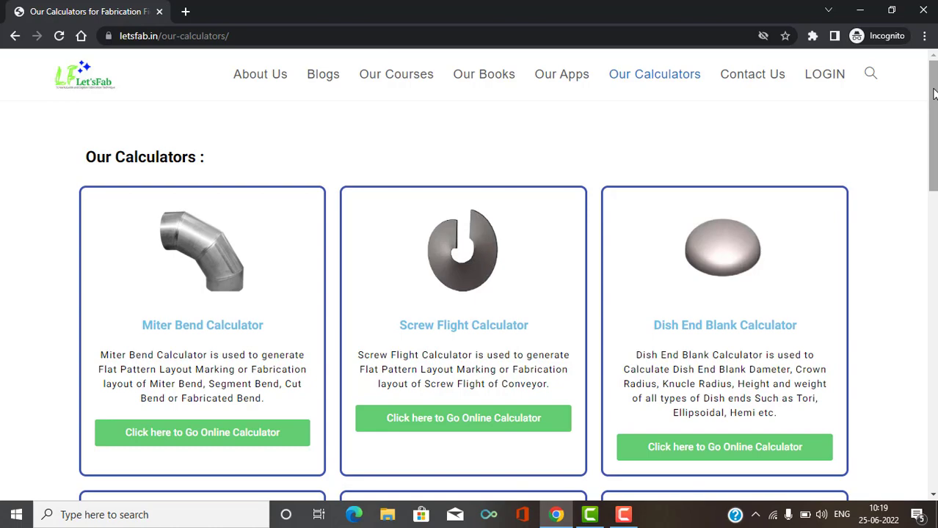
scroll(934, 94, "down", 7)
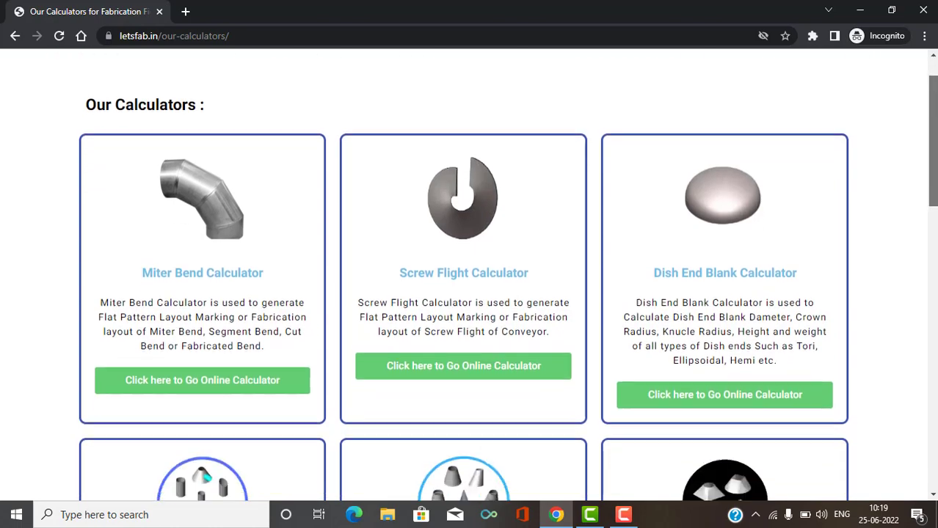
scroll(576, 299, "down", 2)
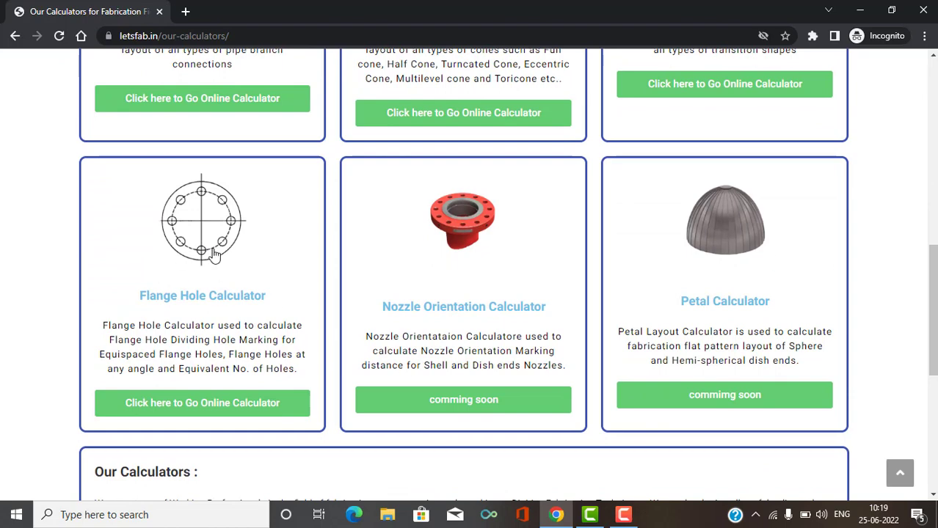
left_click(190, 412)
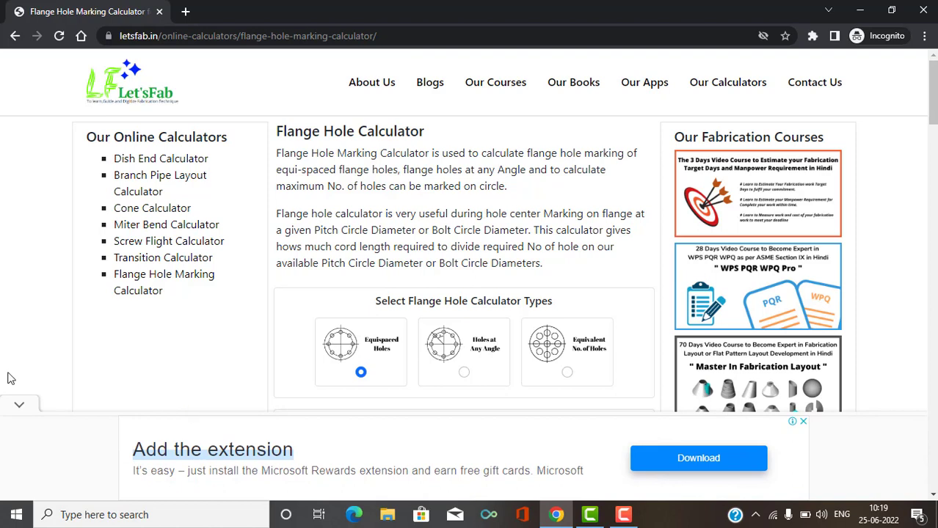
left_click(20, 405)
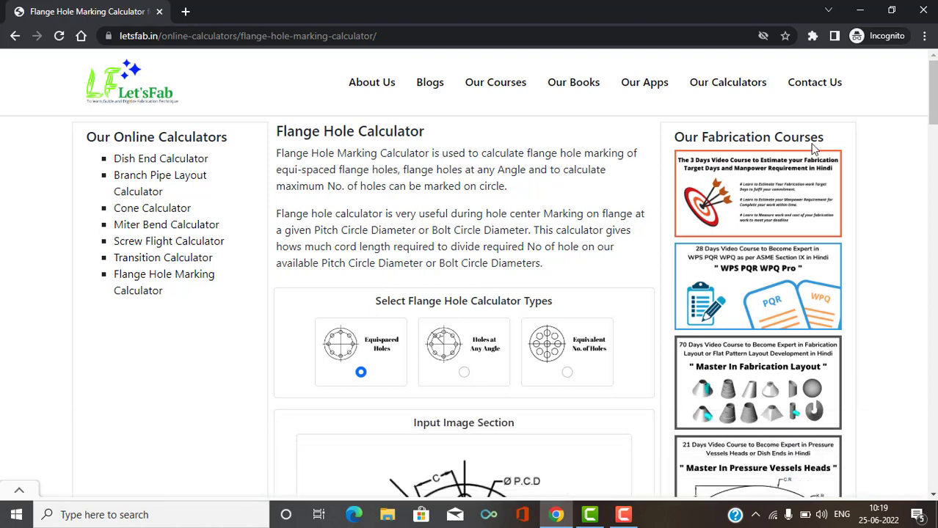
Preview the Holes at Any Angle and Equivalent No. of Holes calculator types, and return to Equispaced Holes.
left_click_drag(931, 92, 932, 121)
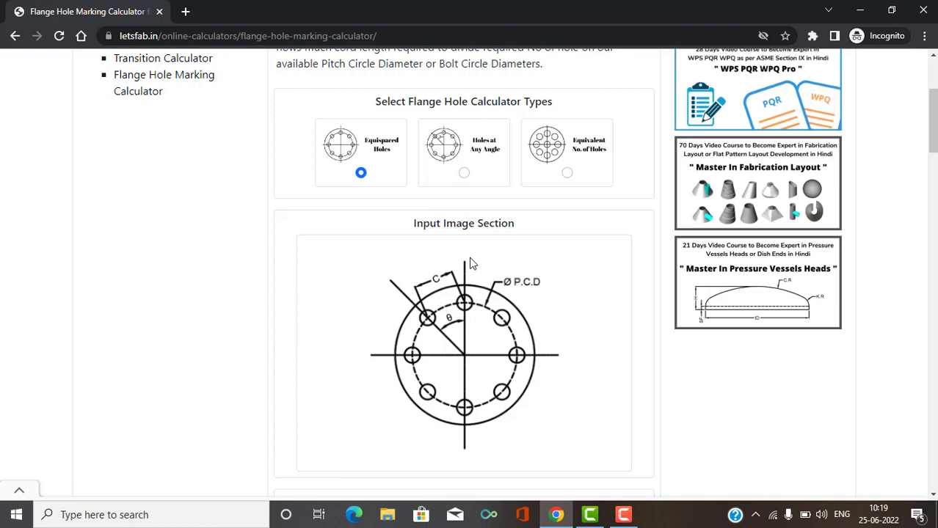
left_click(464, 174)
left_click(568, 174)
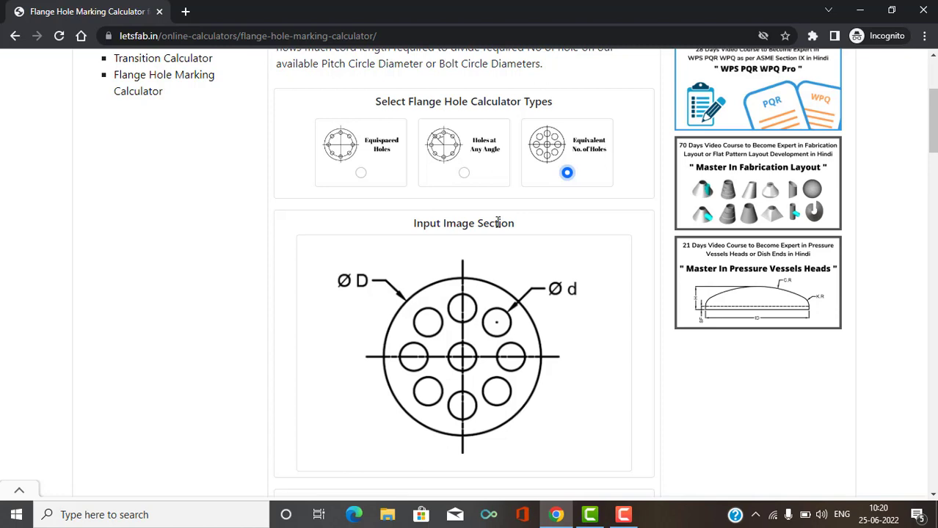
left_click(361, 173)
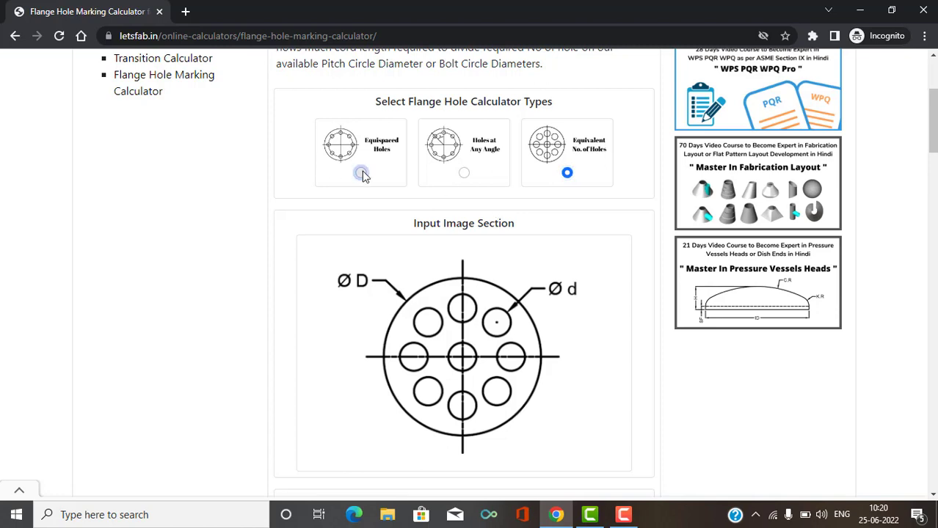
left_click(463, 174)
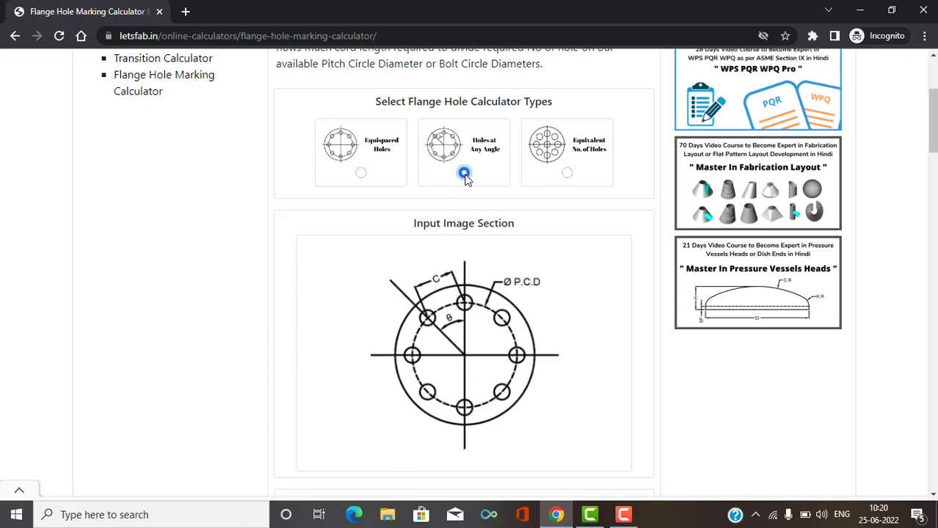
left_click(567, 173)
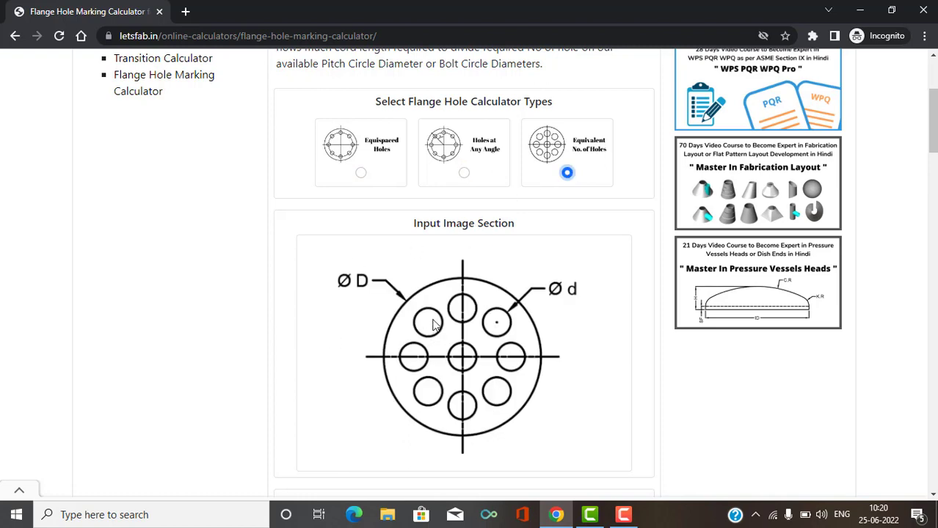
left_click(361, 173)
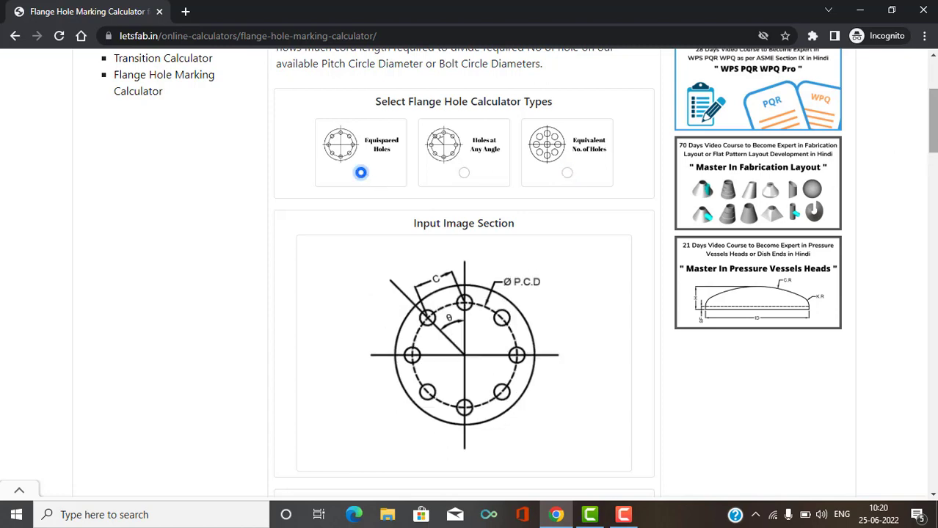
Preview the Inches units option for the flange hole calculator and return to MM.
scroll(463, 294, "down", 2)
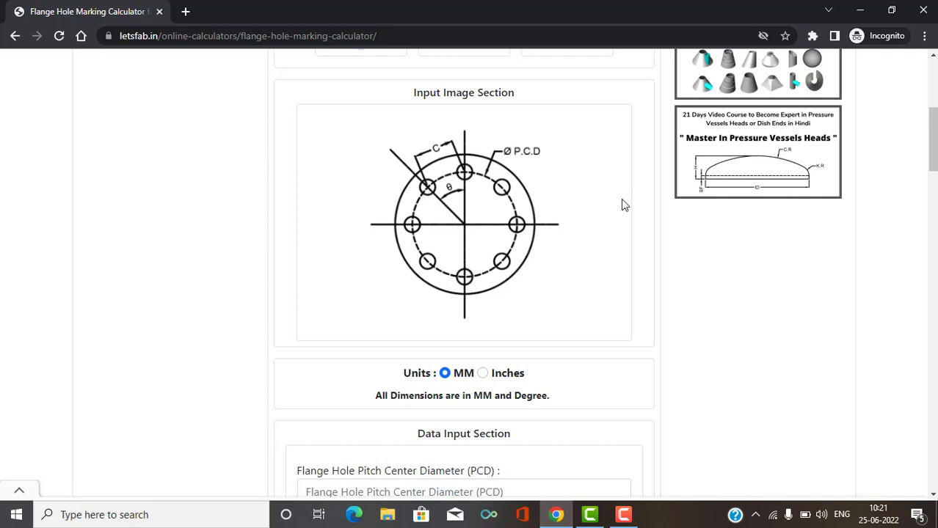
scroll(697, 191, "down", 2)
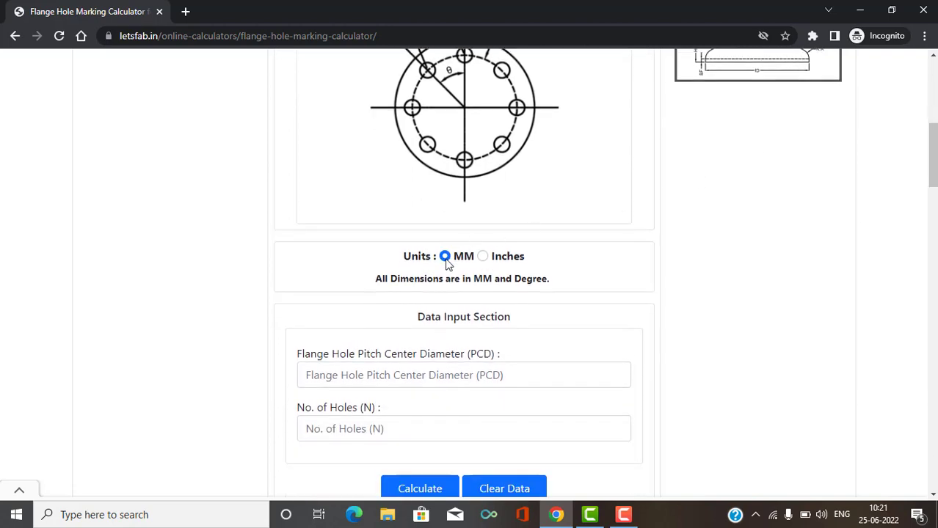
left_click(482, 256)
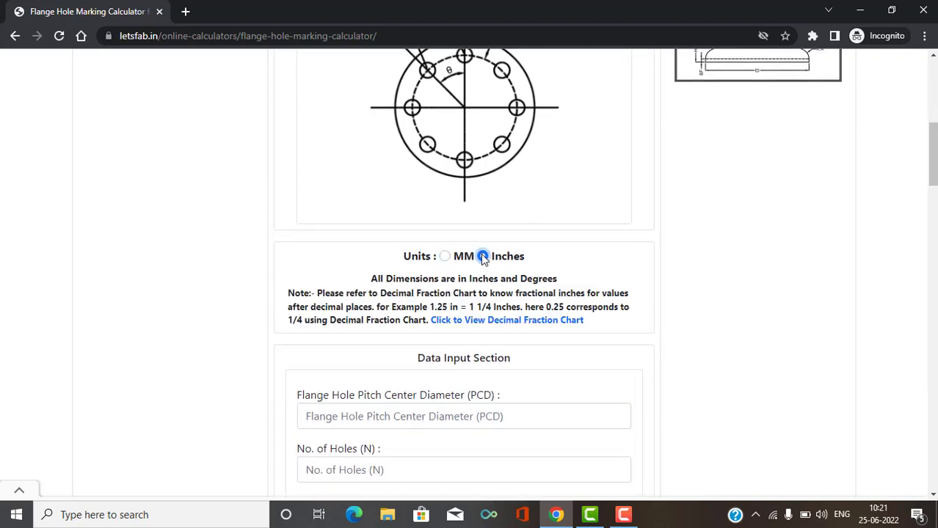
left_click(445, 257)
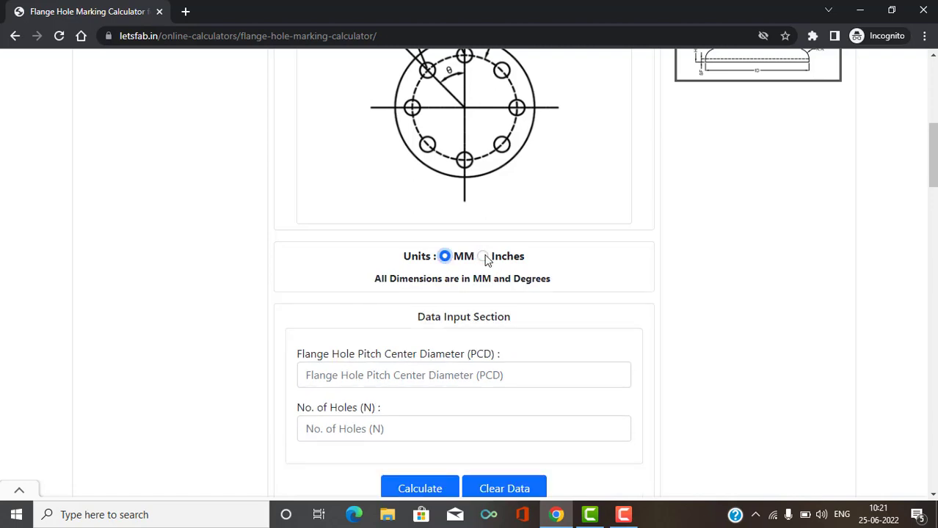
Set the units to Inches and look at the Decimal Fraction Chart, closing it after viewing.
left_click(483, 256)
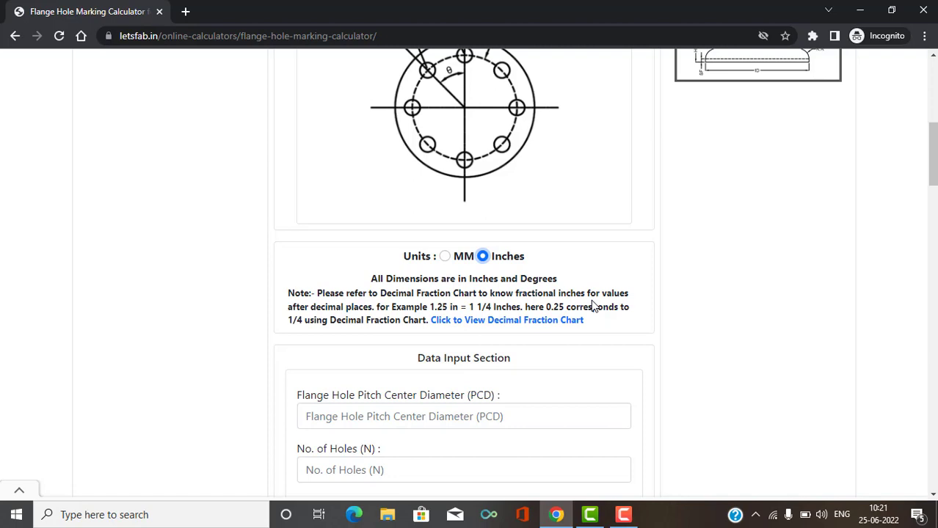
left_click(499, 320)
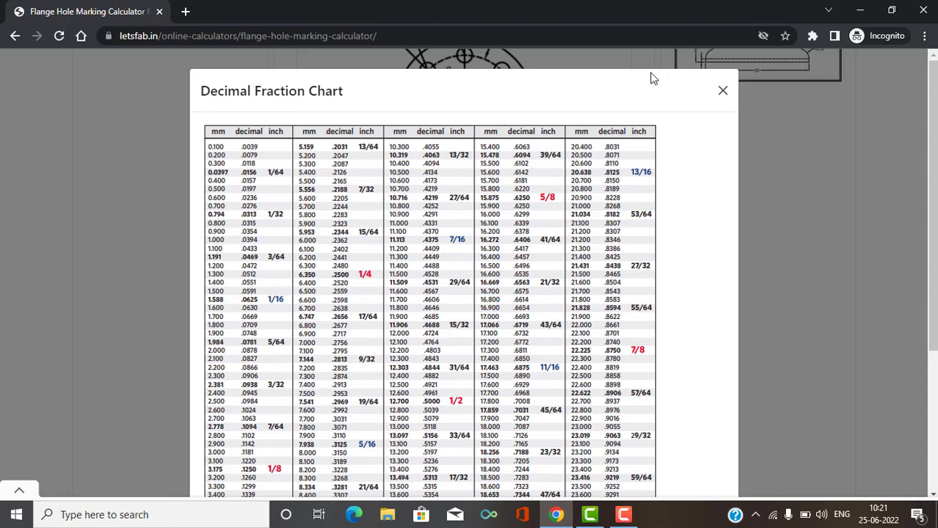
left_click(722, 90)
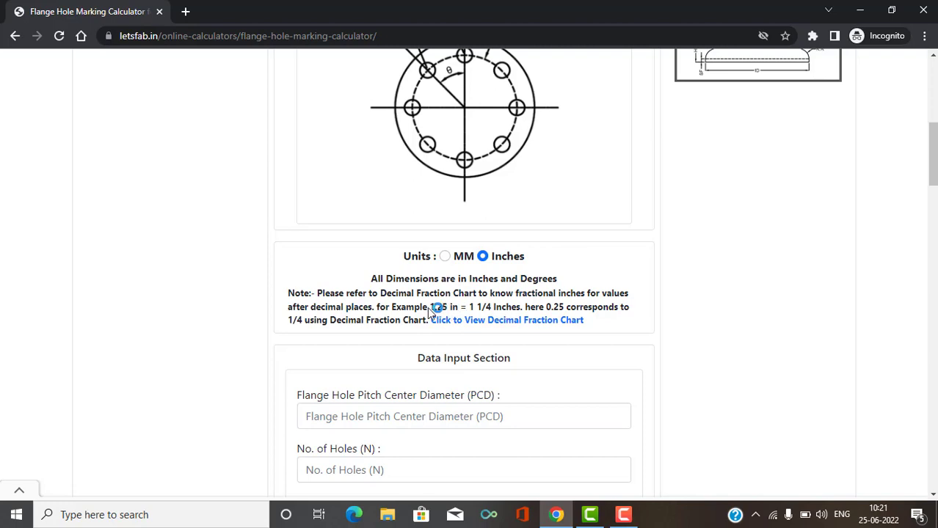
left_click(484, 323)
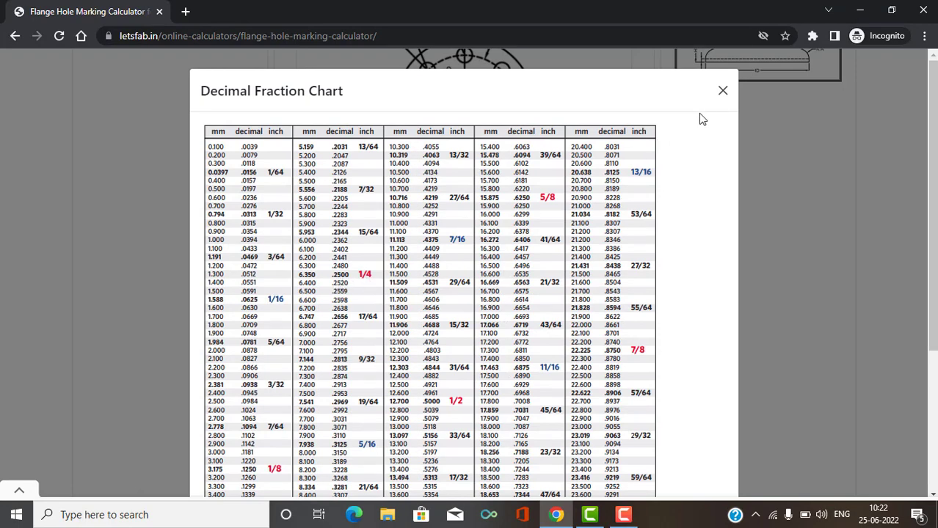
left_click(722, 91)
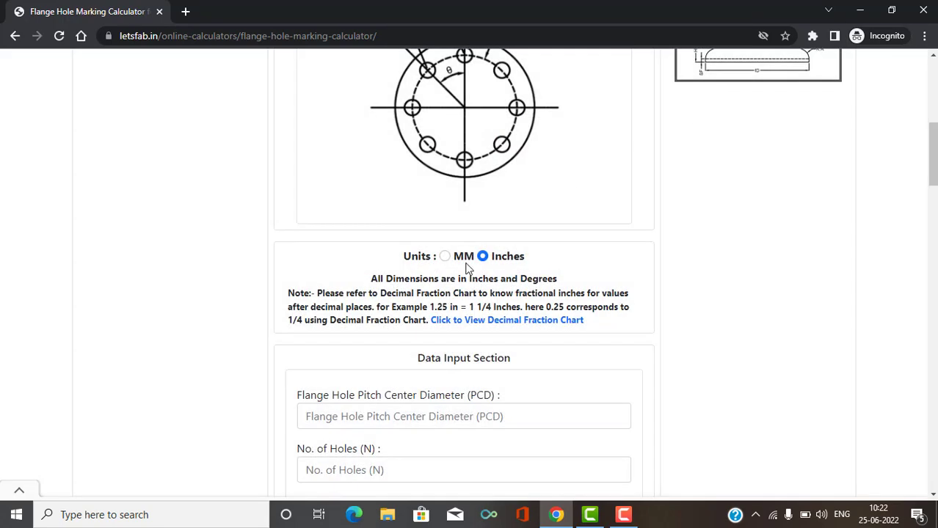
Calculate the equispaced hole layout in MM for a pitch center diameter of 600 and 8 holes.
left_click(445, 256)
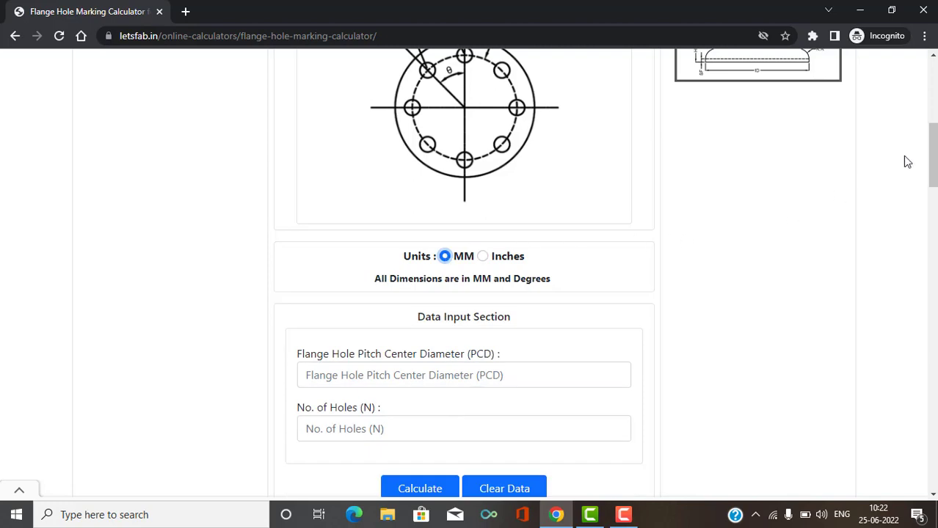
scroll(923, 160, "down", 3)
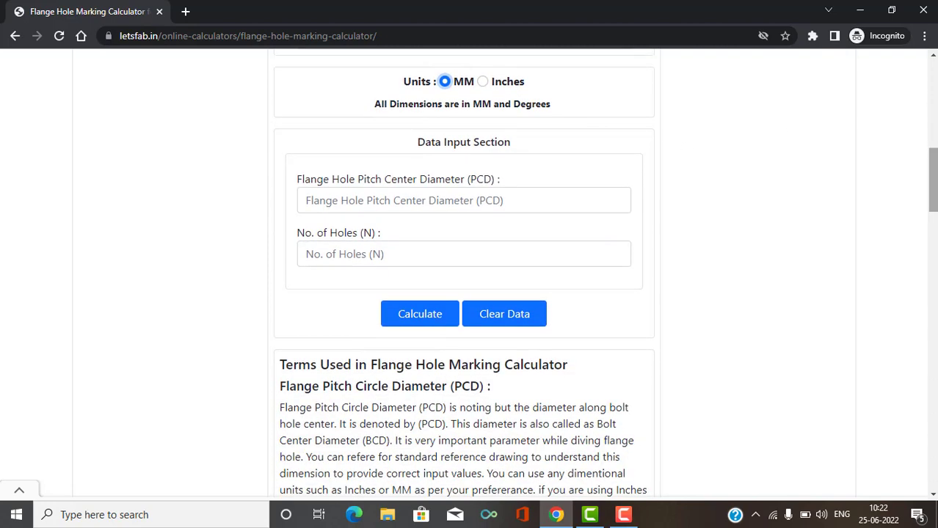
left_click(505, 206)
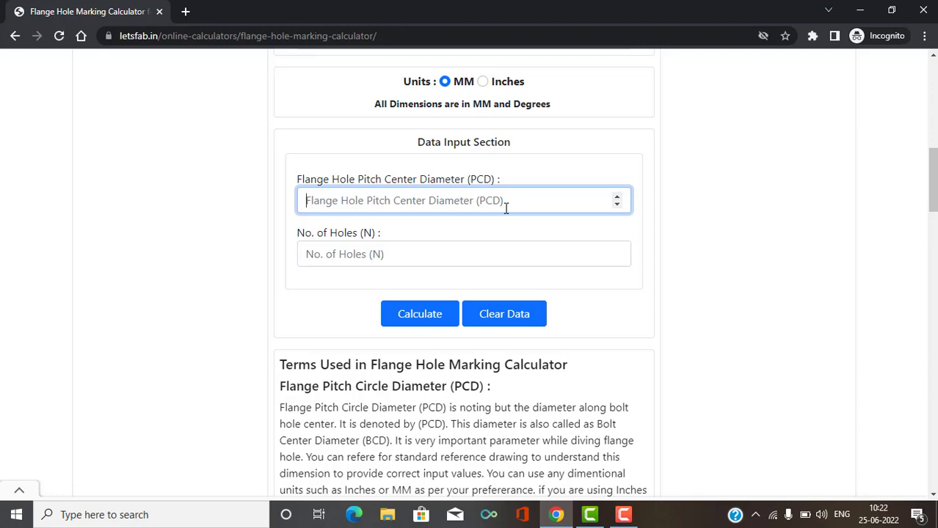
type("600")
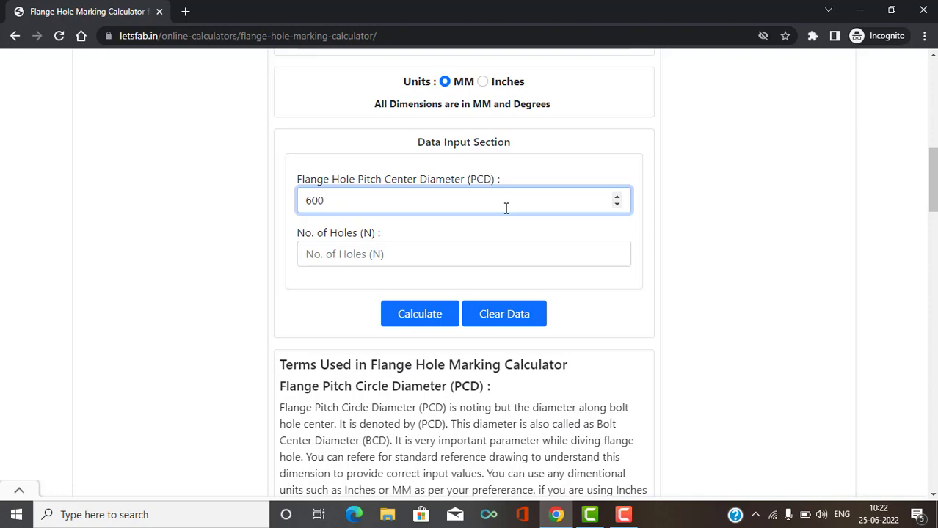
left_click(397, 251)
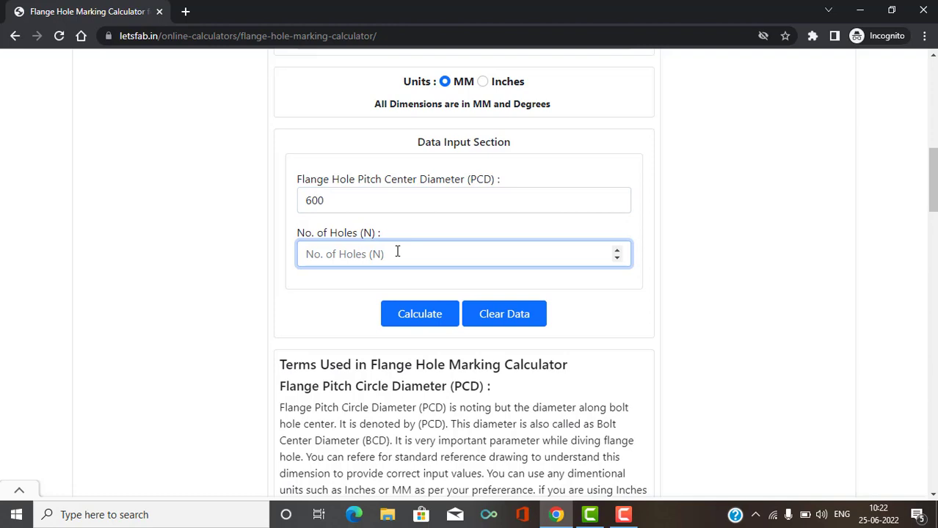
type("8")
left_click(420, 318)
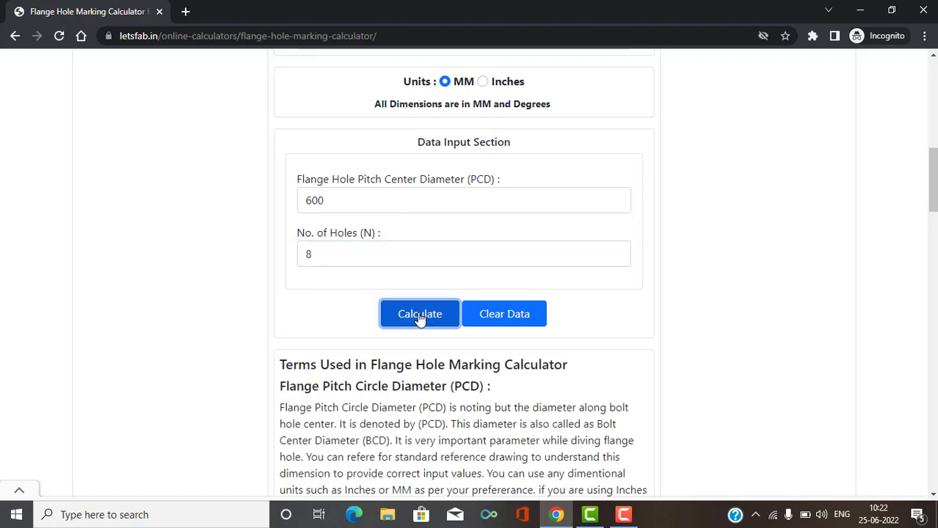
Examine the output drawing, the calculated hole distance and equispaced angle, and the explanation of terms below the results.
scroll(698, 220, "down", 4)
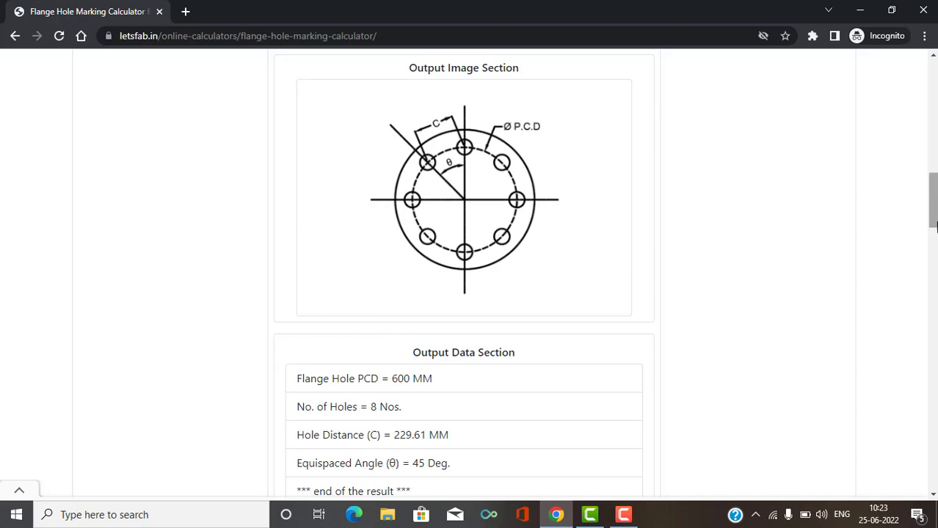
left_click_drag(932, 199, 931, 204)
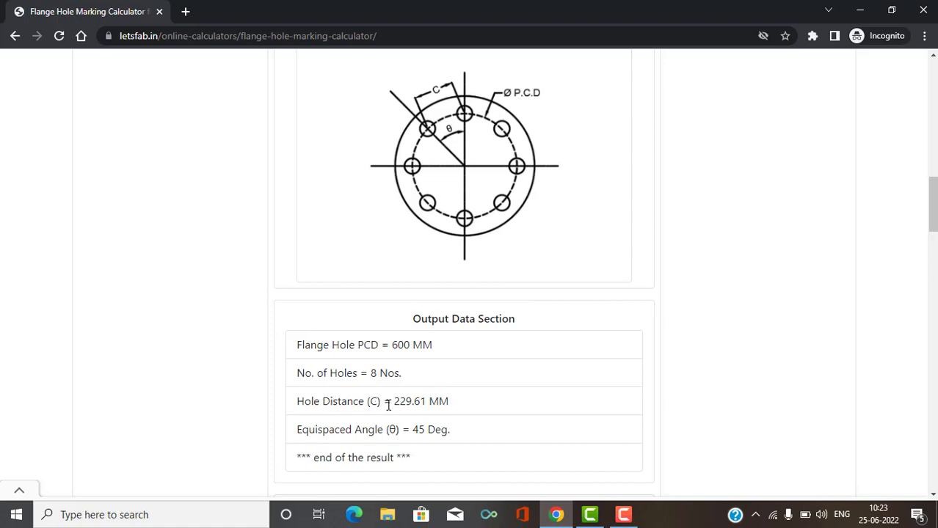
left_click_drag(388, 405, 440, 405)
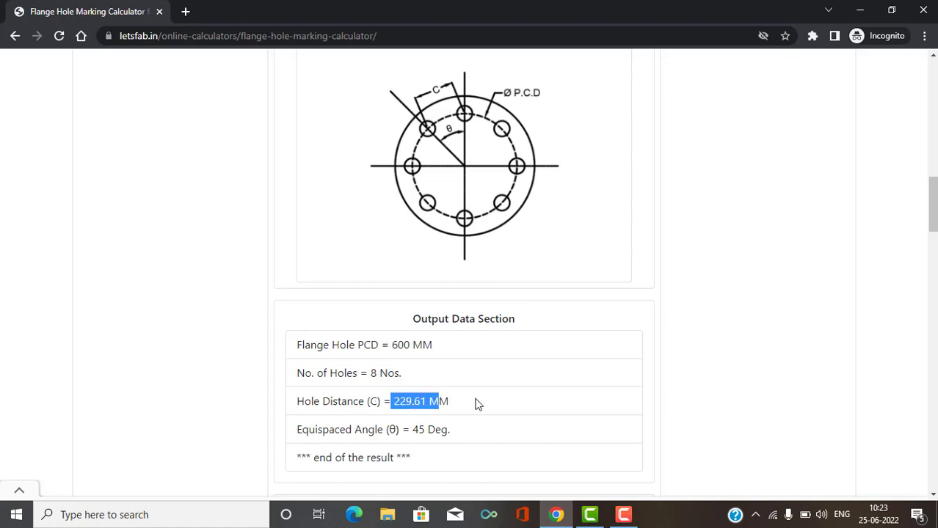
left_click(478, 404)
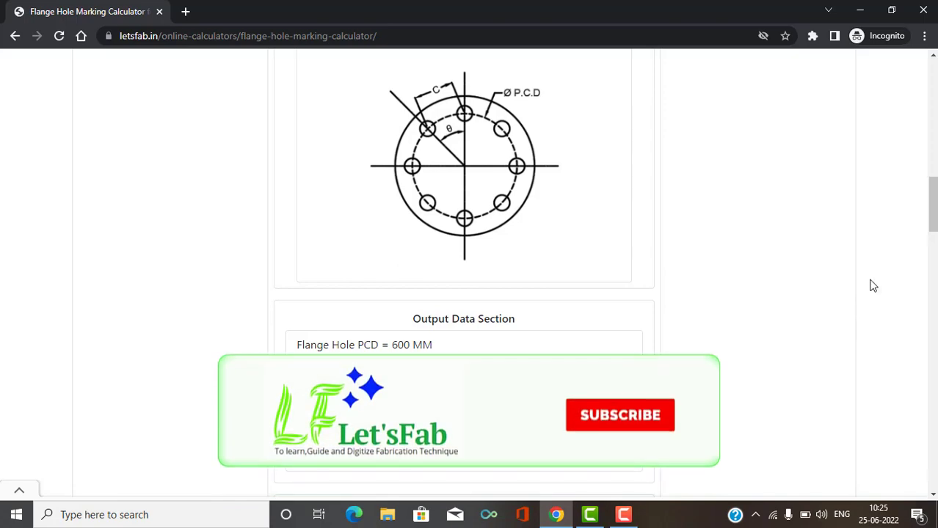
scroll(857, 308, "down", 2)
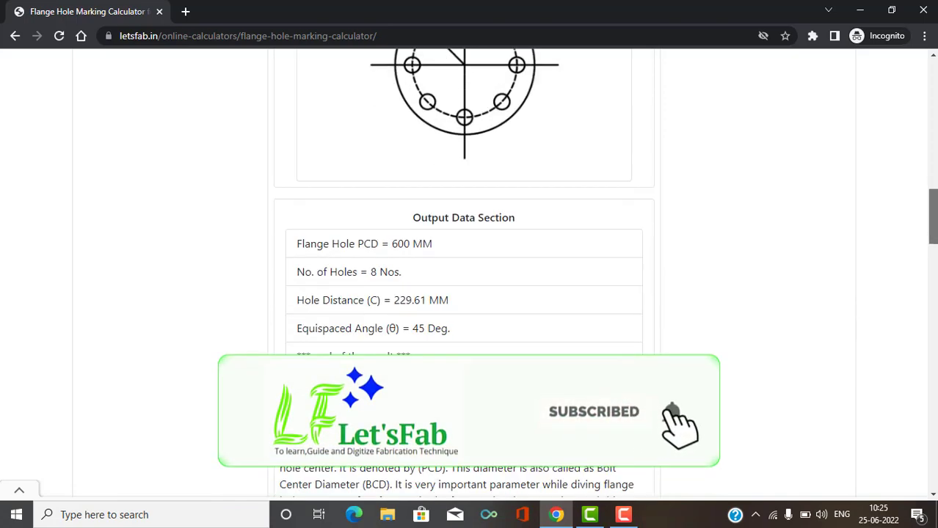
scroll(849, 225, "down", 4)
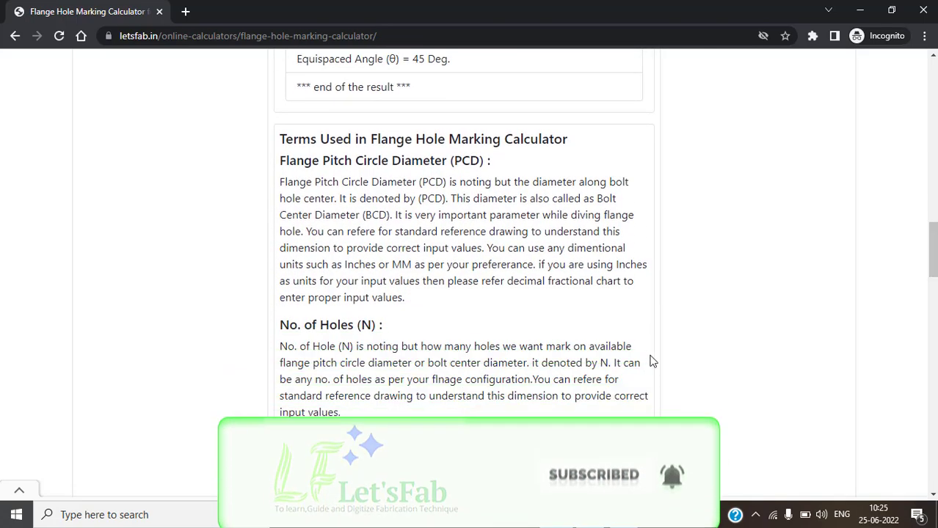
Switch the flange hole calculator type to Holes at Any Angle.
left_click_drag(934, 235, 935, 62)
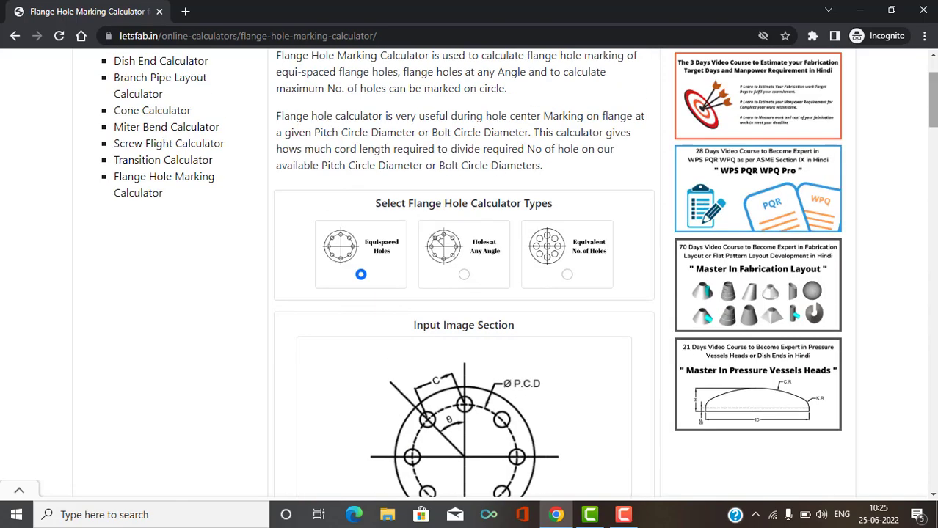
left_click(464, 277)
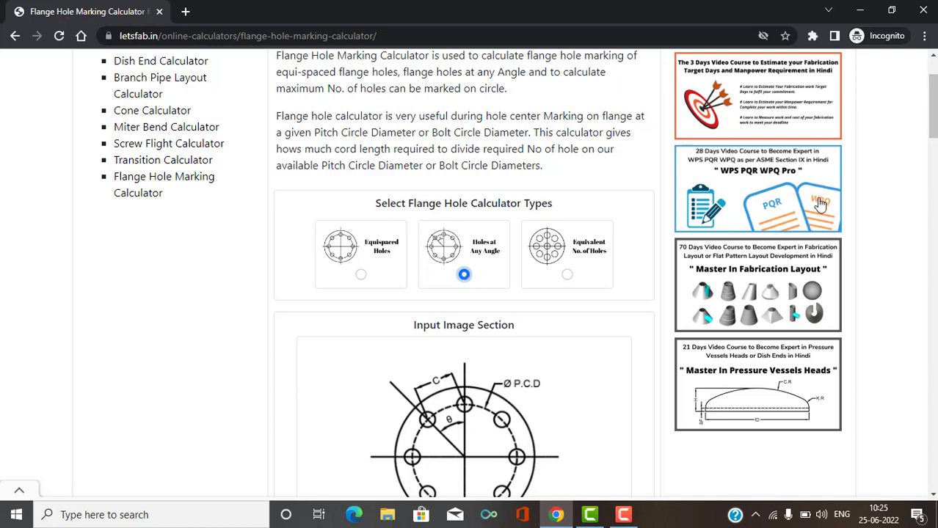
Calculate the hole distance in Inches for a pitch center diameter of 44 and a hole angle of 45 degrees.
left_click_drag(935, 97, 935, 145)
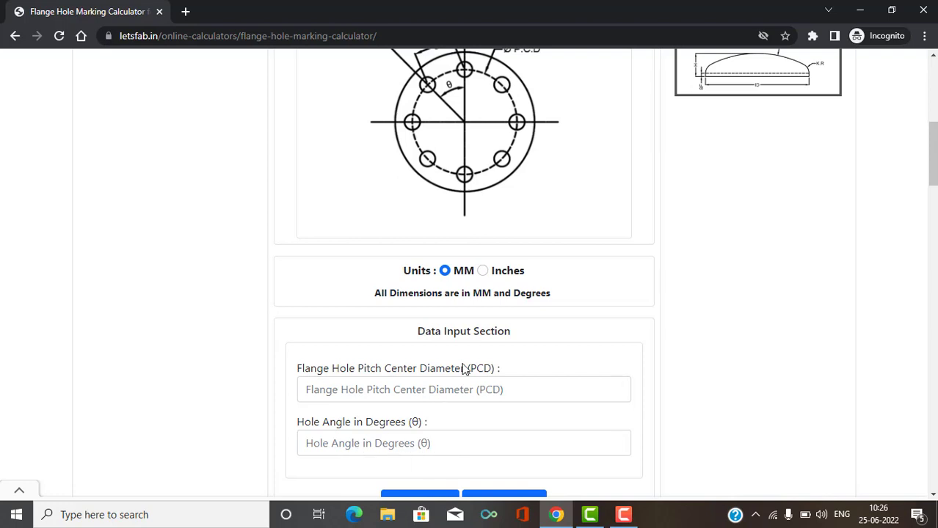
left_click(483, 271)
left_click_drag(931, 159, 933, 173)
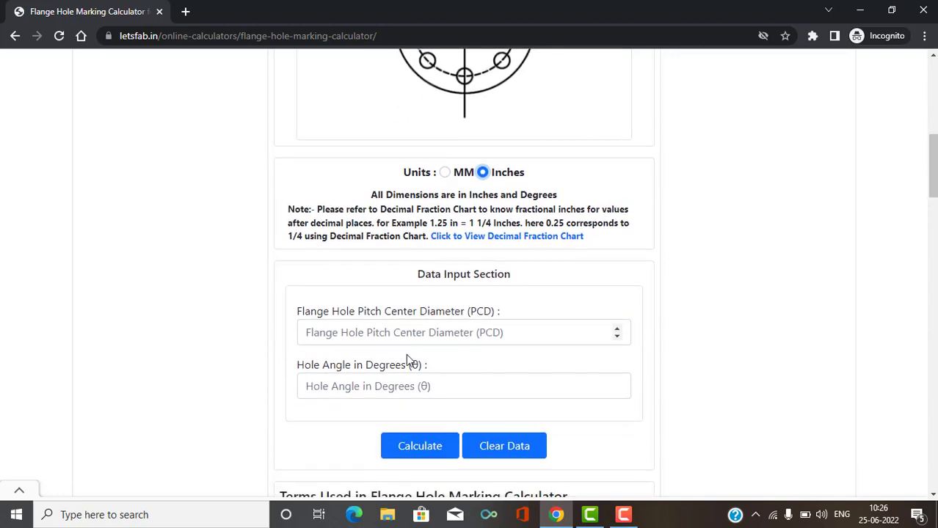
left_click(418, 332)
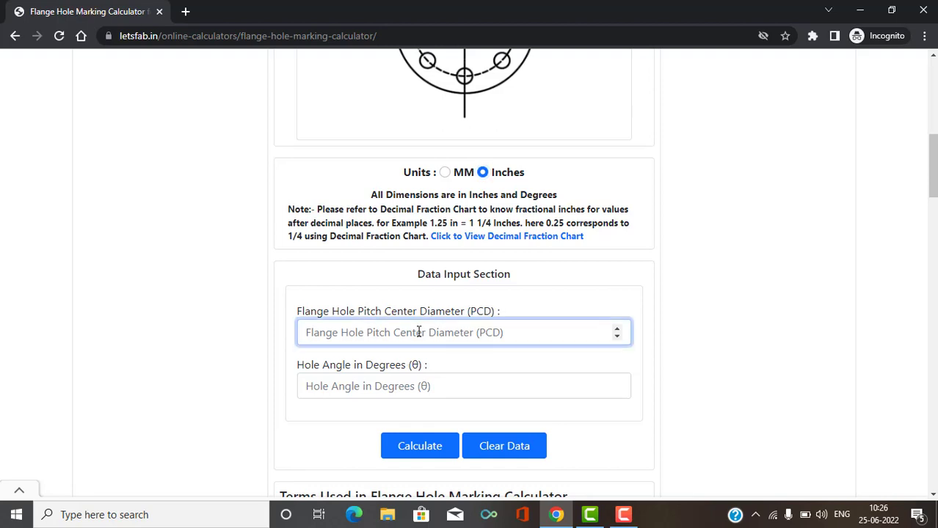
type("44")
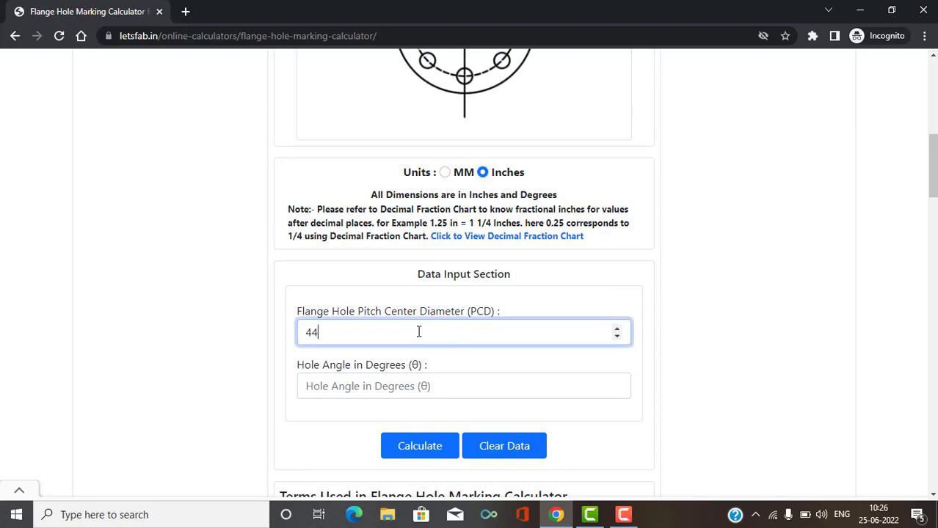
left_click(355, 394)
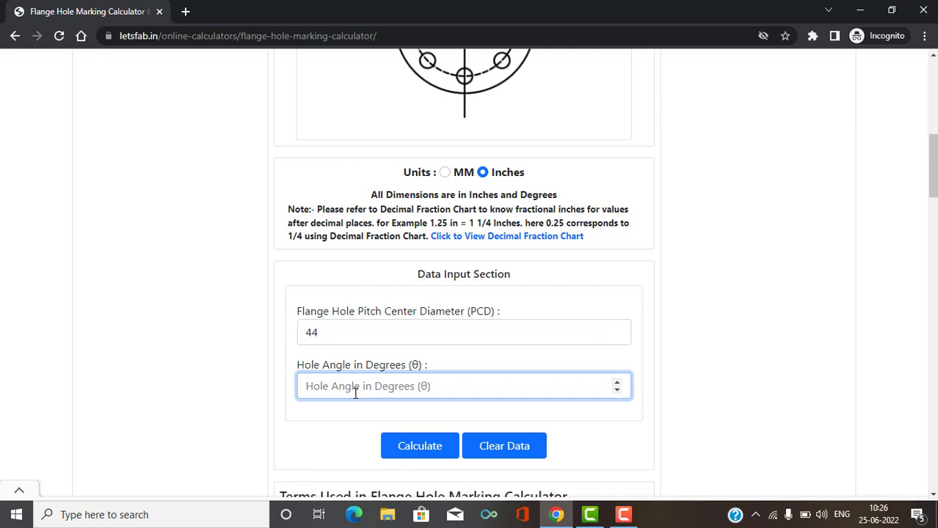
type("45")
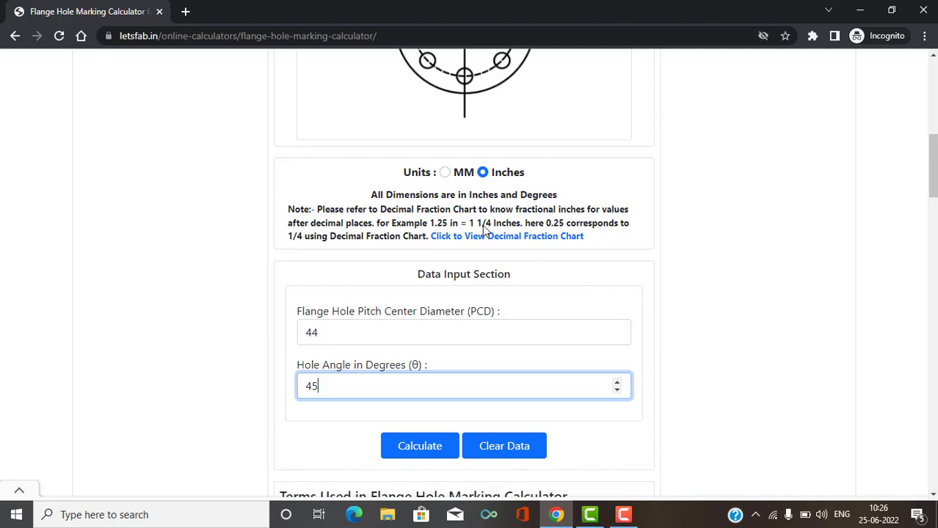
left_click(340, 331)
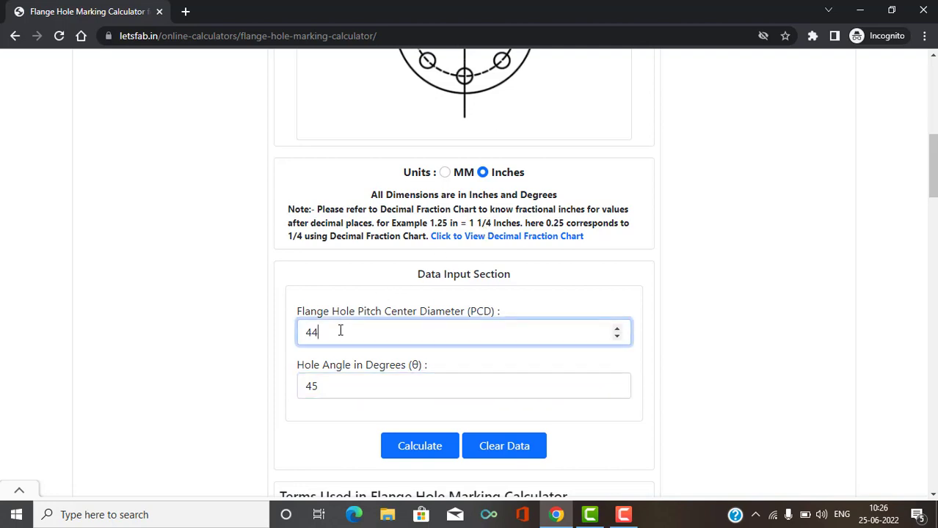
type(".25")
key("BackSpace")
left_click(397, 446)
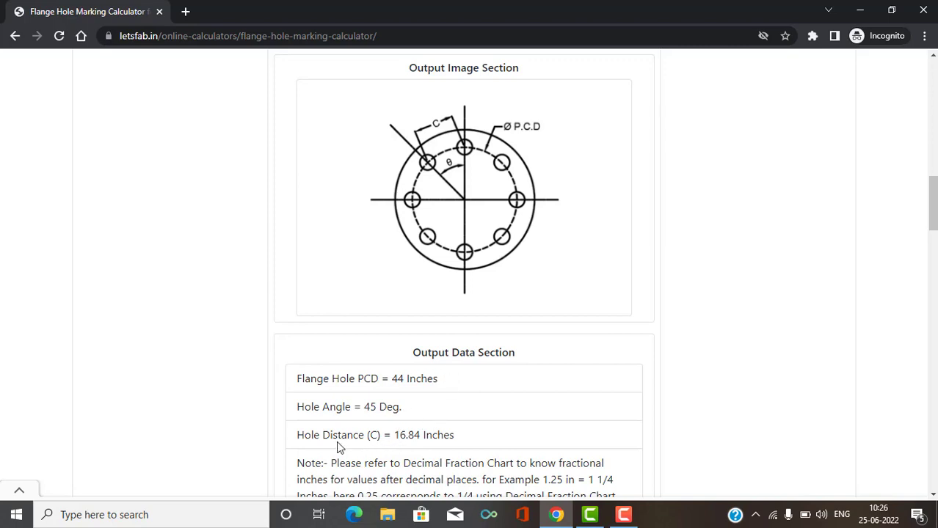
Examine the calculated hole distance (C) and consult the Decimal Fraction Chart for its fractional inches, closing the chart after viewing.
left_click_drag(367, 437, 423, 437)
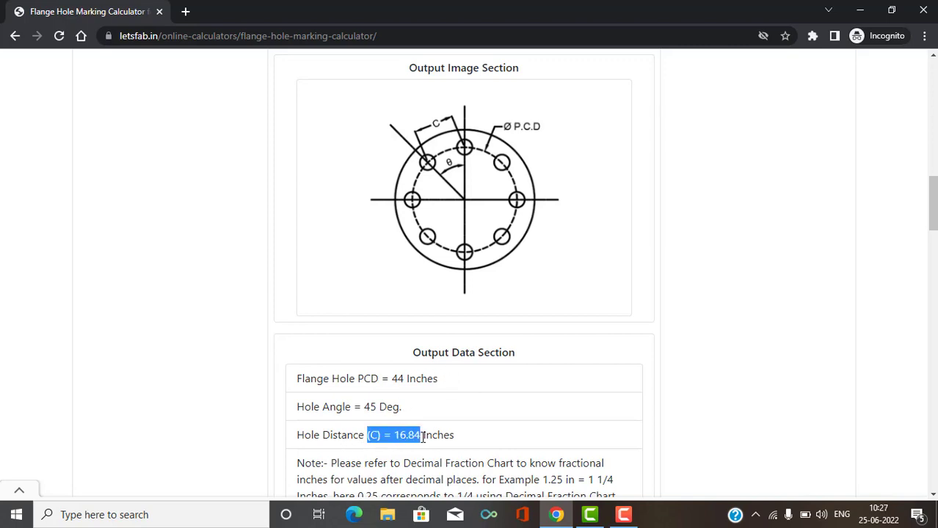
left_click(461, 441)
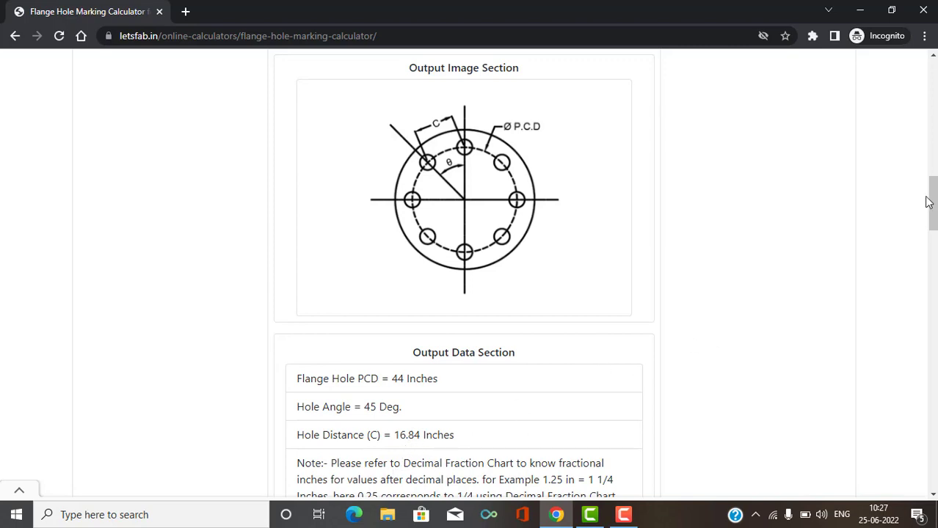
scroll(566, 303, "down", 2)
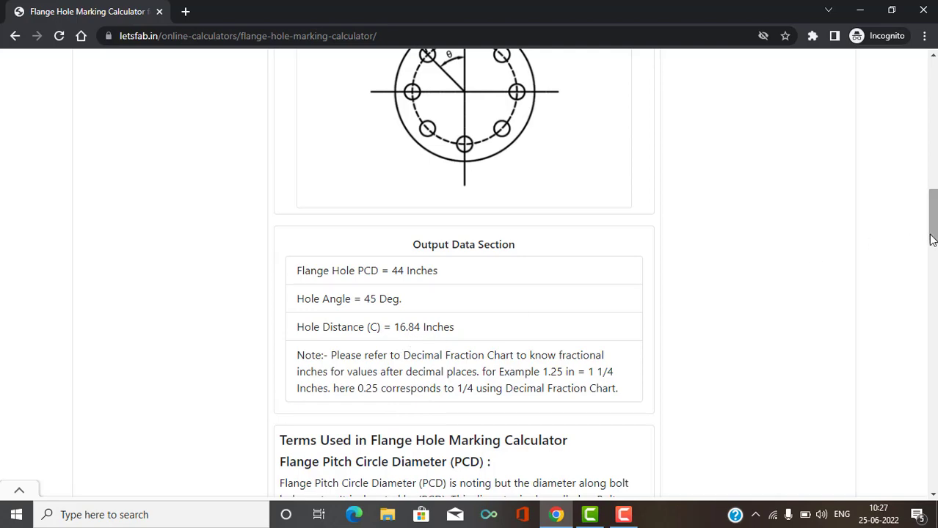
scroll(932, 238, "up", 8)
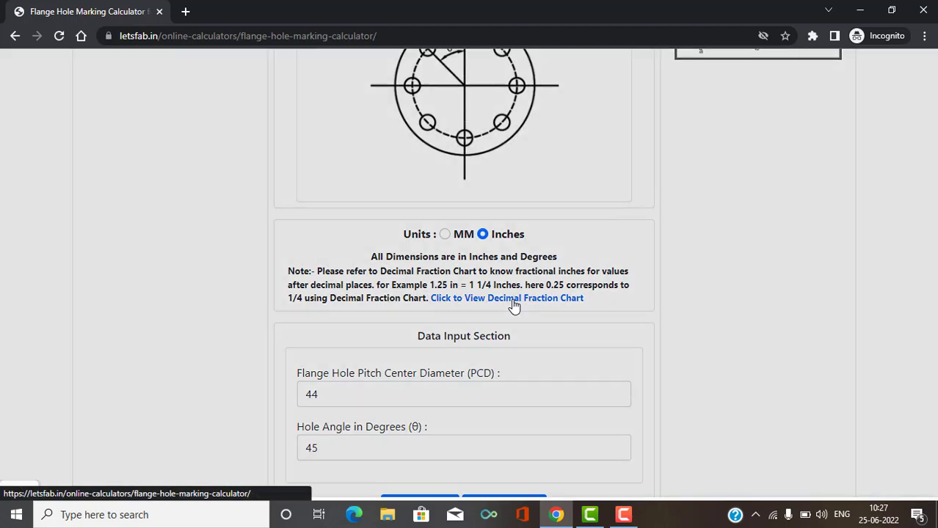
left_click(514, 299)
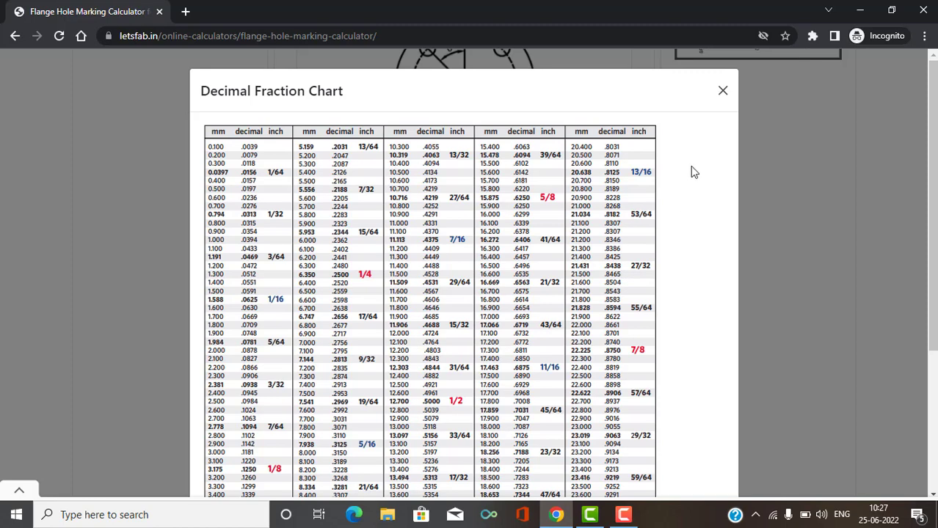
left_click(723, 94)
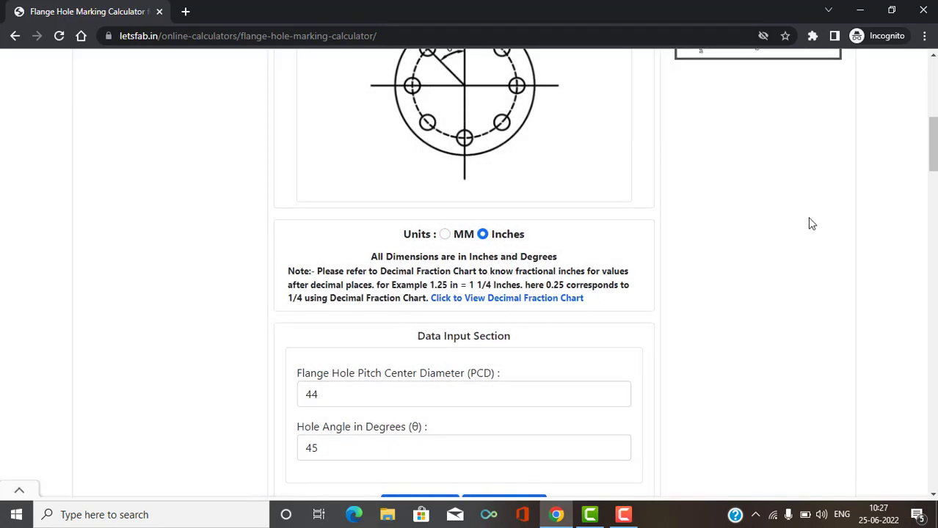
Switch the flange hole calculator type to Equivalent No. of Holes and examine its input drawing.
left_click_drag(932, 167, 932, 134)
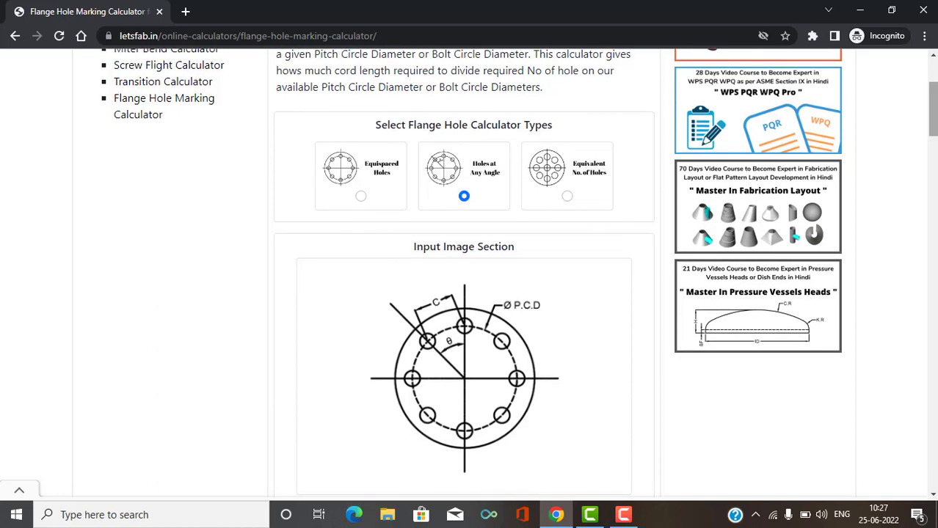
left_click(567, 196)
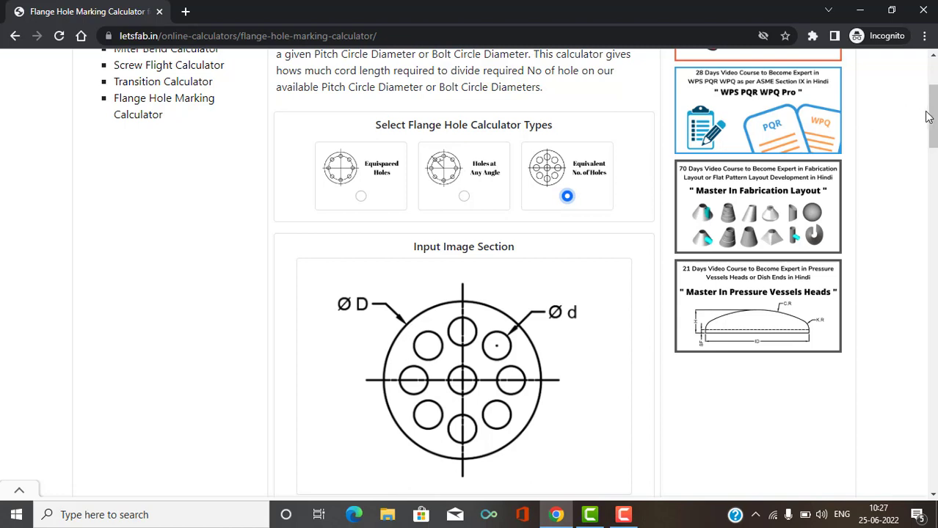
left_click_drag(931, 117, 934, 132)
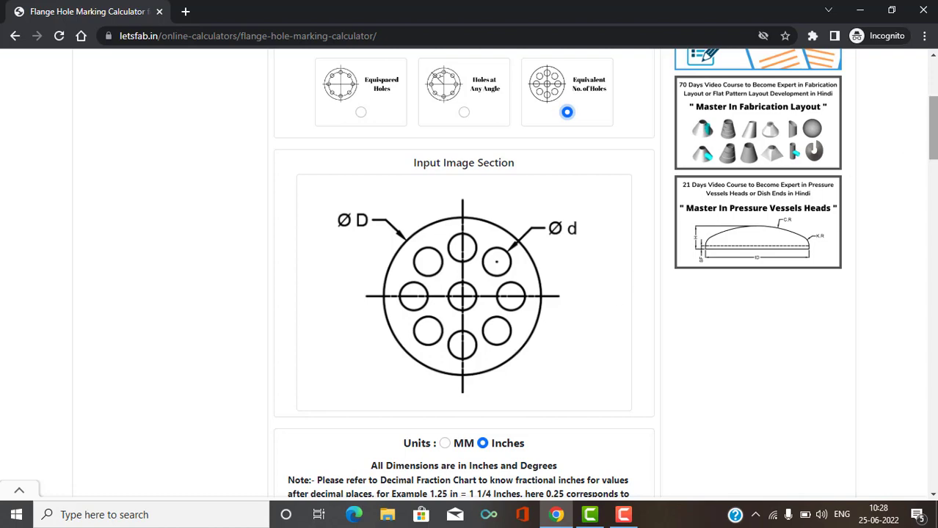
scroll(930, 132, "down", 1)
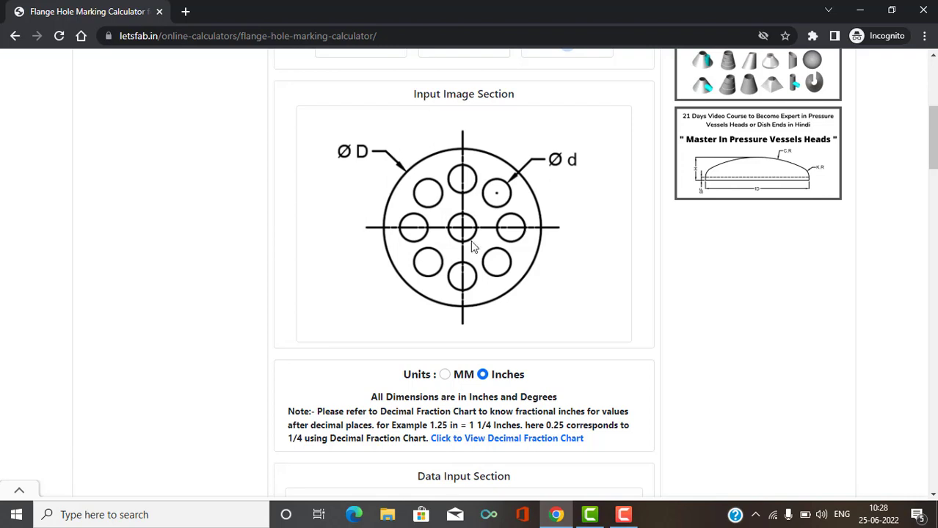
left_click_drag(932, 138, 931, 144)
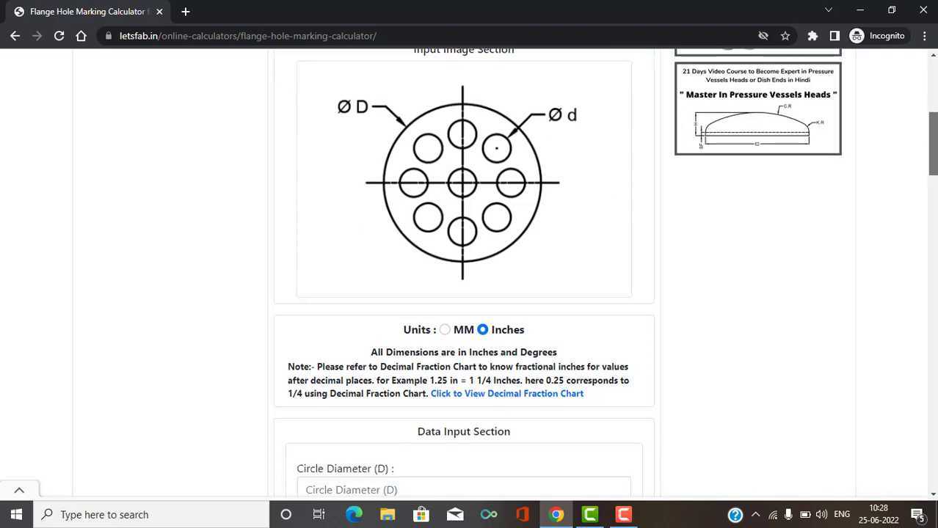
Calculate the equivalent number of holes in MM for a circle diameter of 1200 and a hole diameter of 60.
left_click(444, 330)
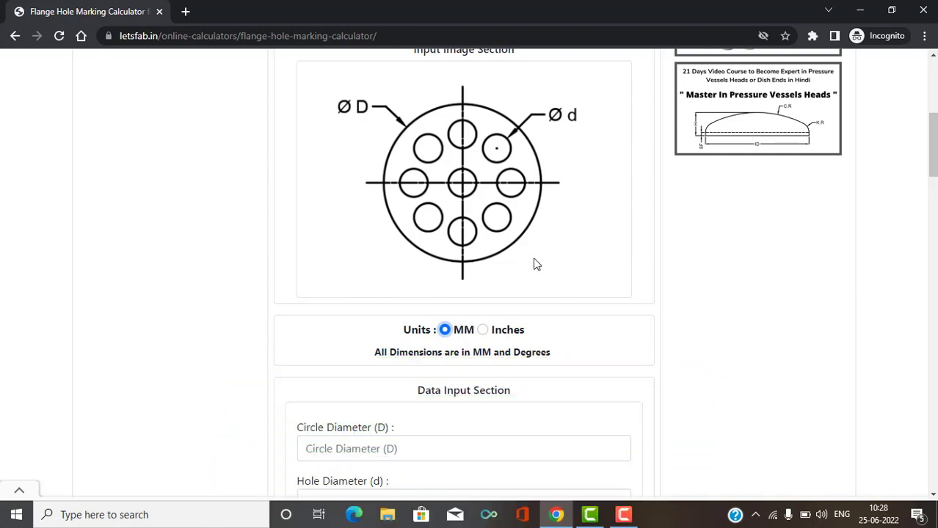
left_click_drag(932, 154, 932, 157)
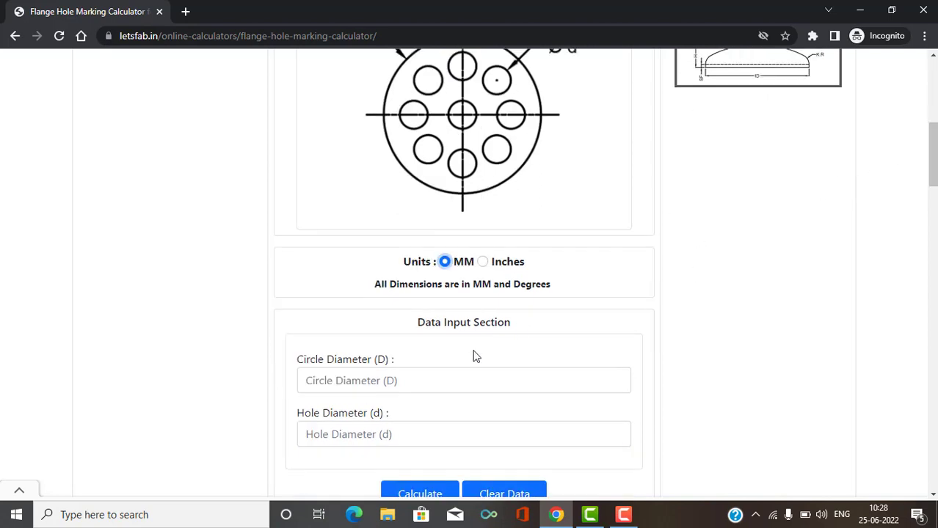
left_click(421, 377)
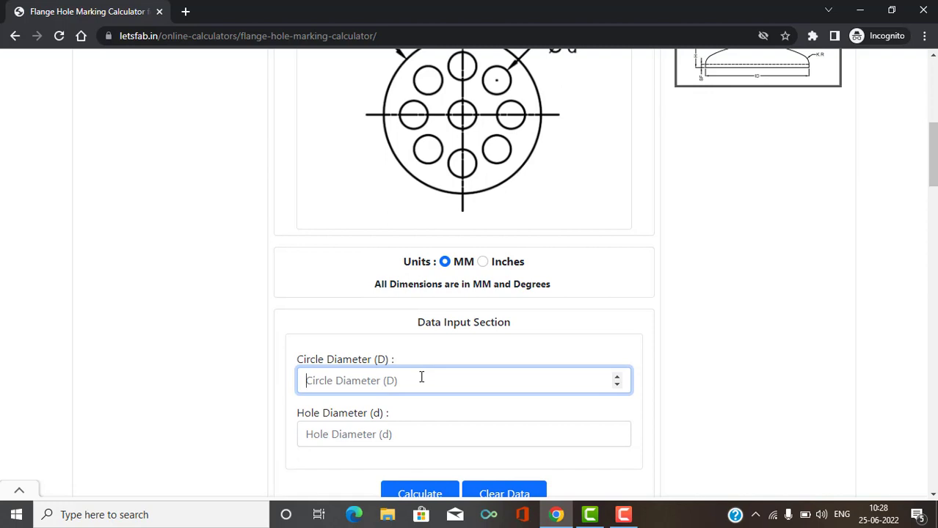
type("1200")
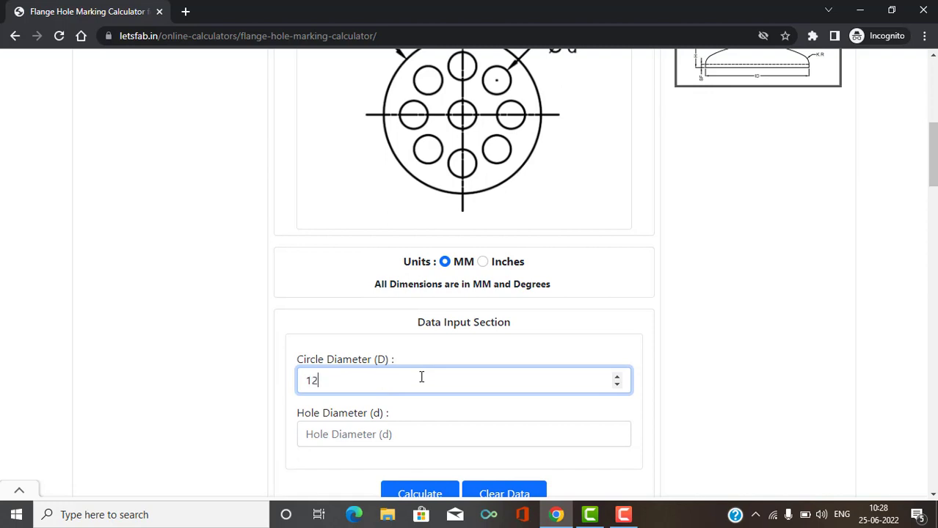
left_click(343, 435)
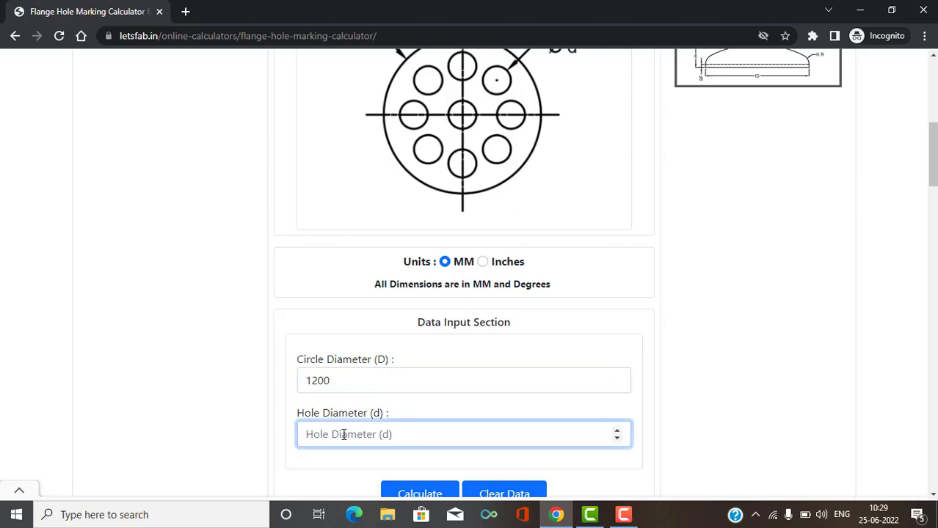
type("60")
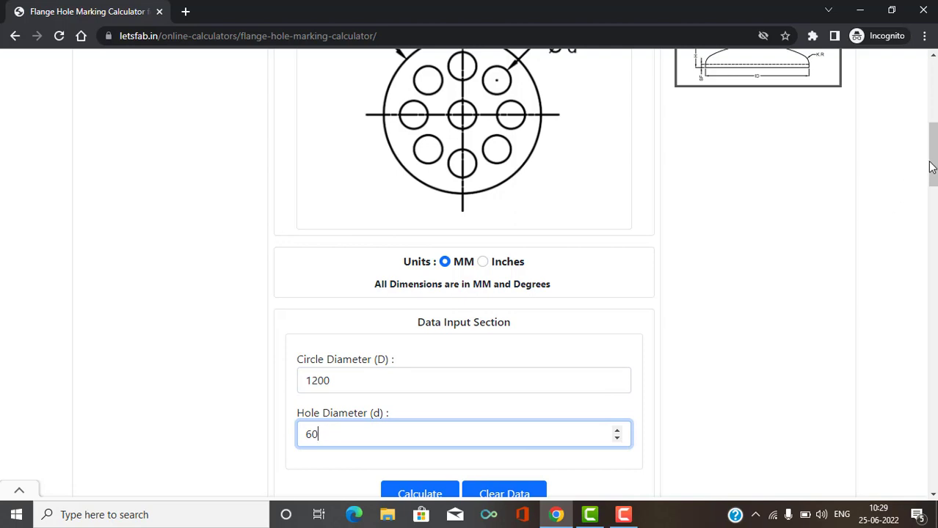
left_click_drag(933, 164, 933, 176)
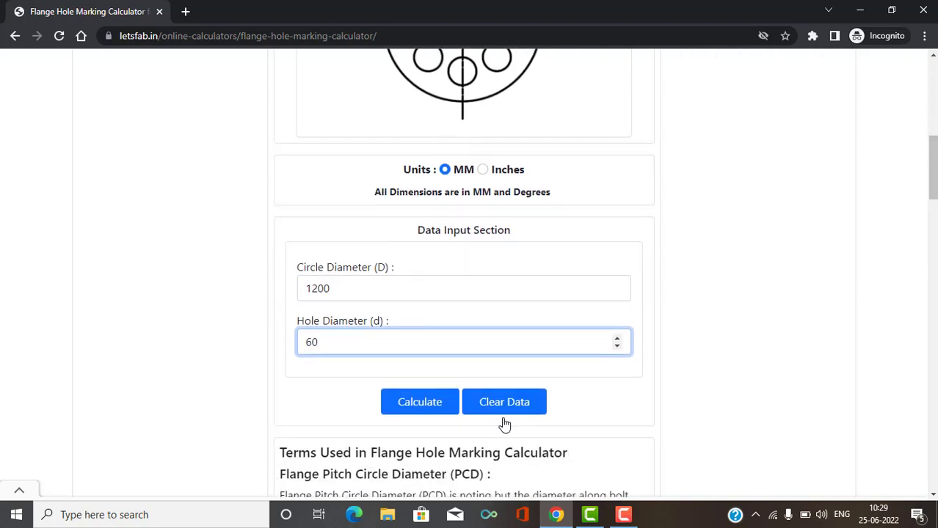
left_click(415, 409)
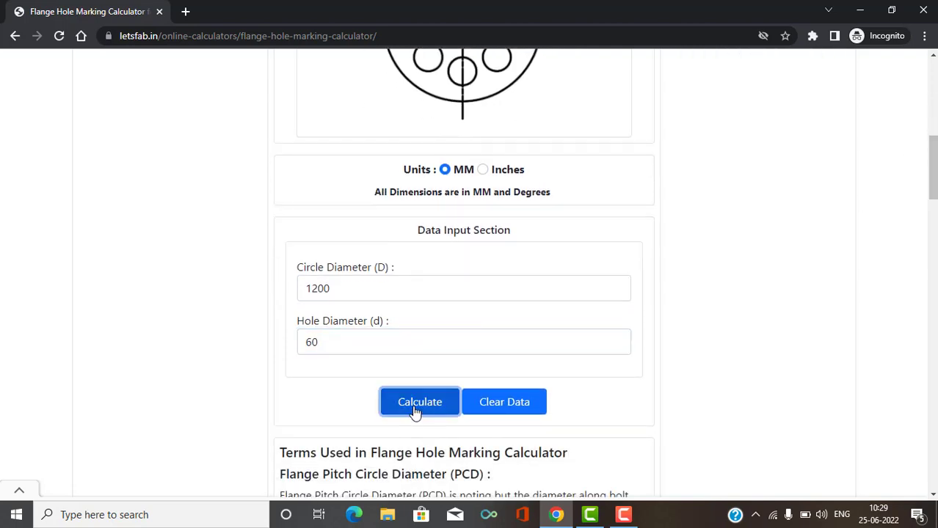
Examine the output drawing and the equivalent number of holes, plus the application area and app download information further down the page.
scroll(464, 375, "down", 1)
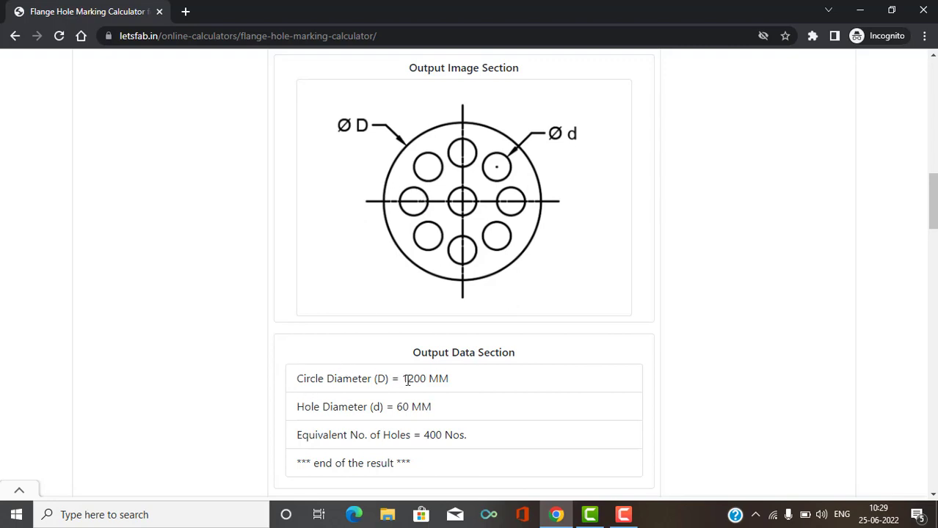
left_click_drag(405, 380, 450, 385)
left_click(450, 386)
left_click_drag(420, 436, 476, 440)
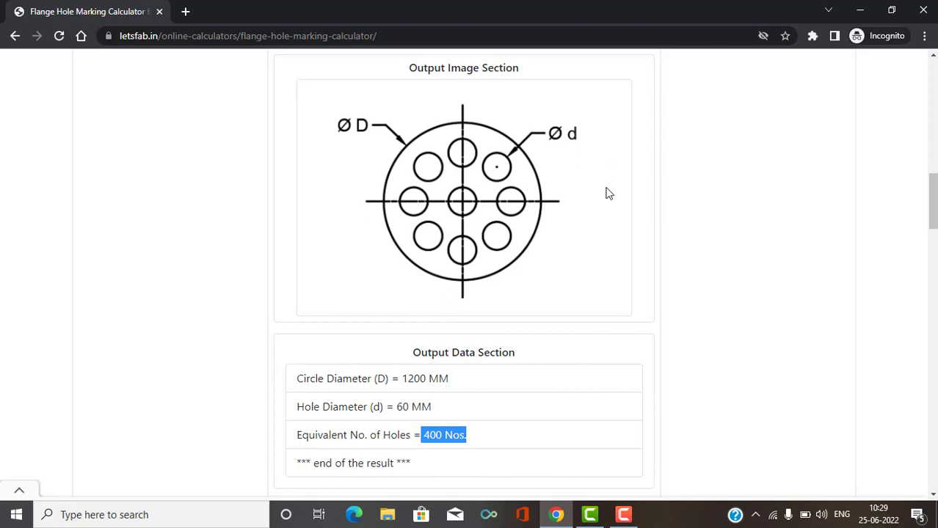
left_click(495, 381)
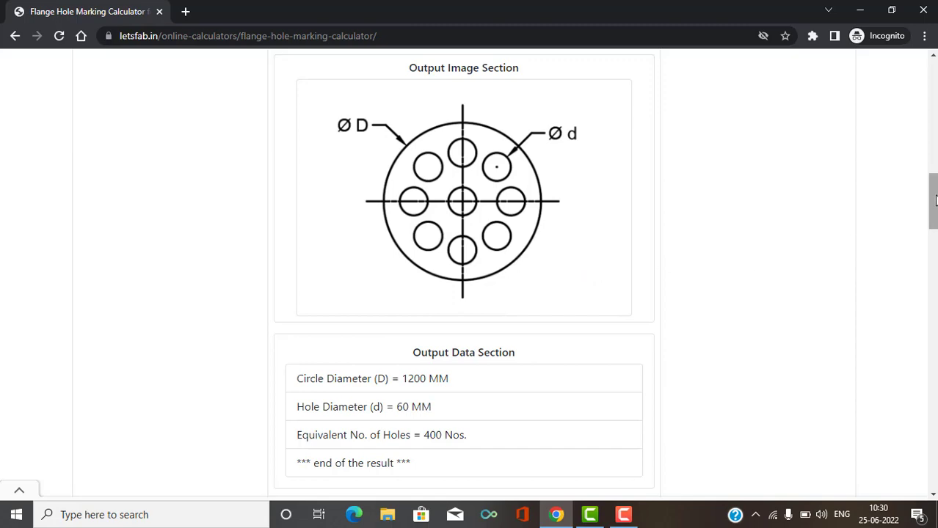
left_click_drag(934, 200, 933, 460)
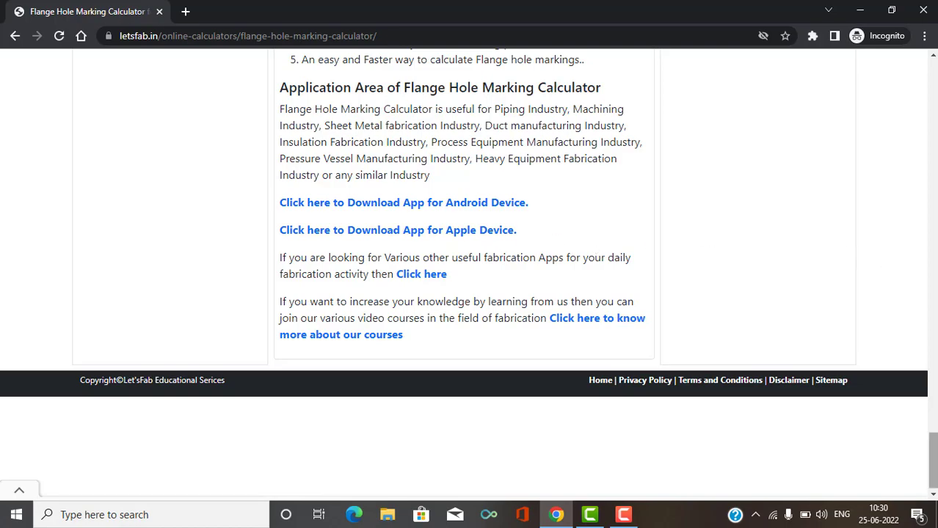
left_click_drag(932, 459, 932, 80)
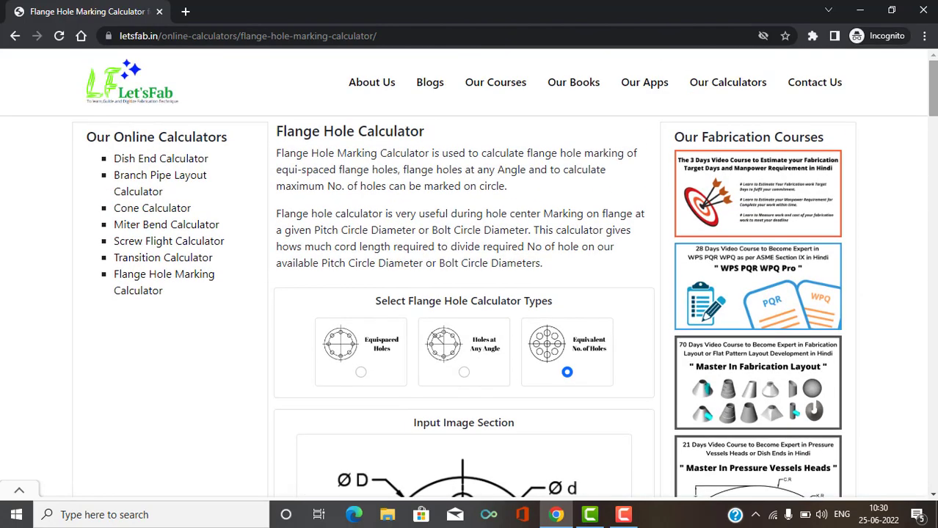